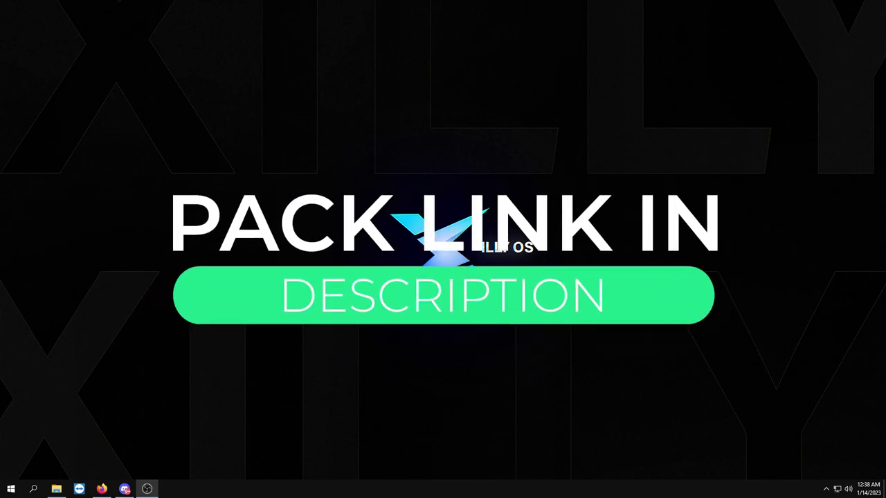
- Open 1. Update Network Adapter, then SDIO_1.12.9.749, and run SDIO_auto.bat
left_click(56, 489)
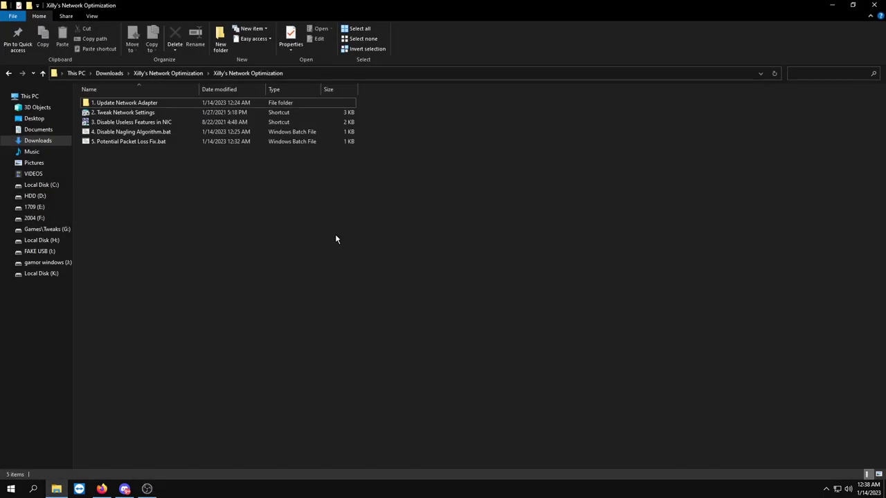
double_click(119, 104)
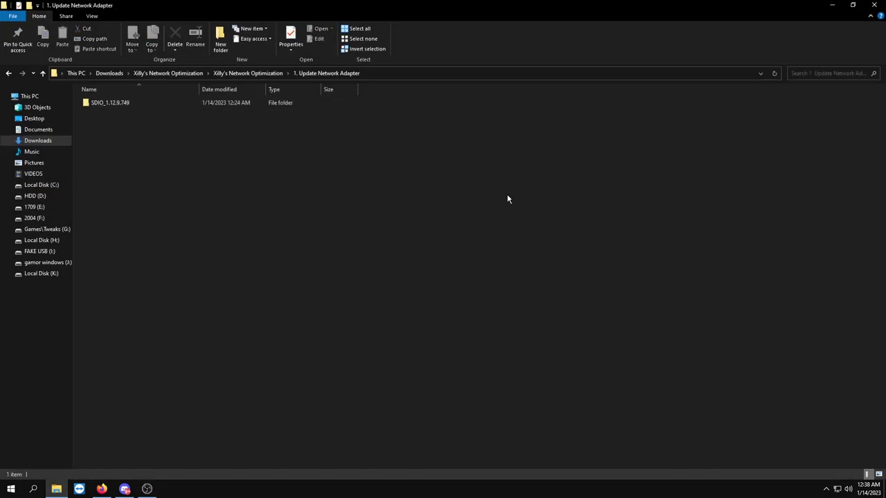
double_click(131, 105)
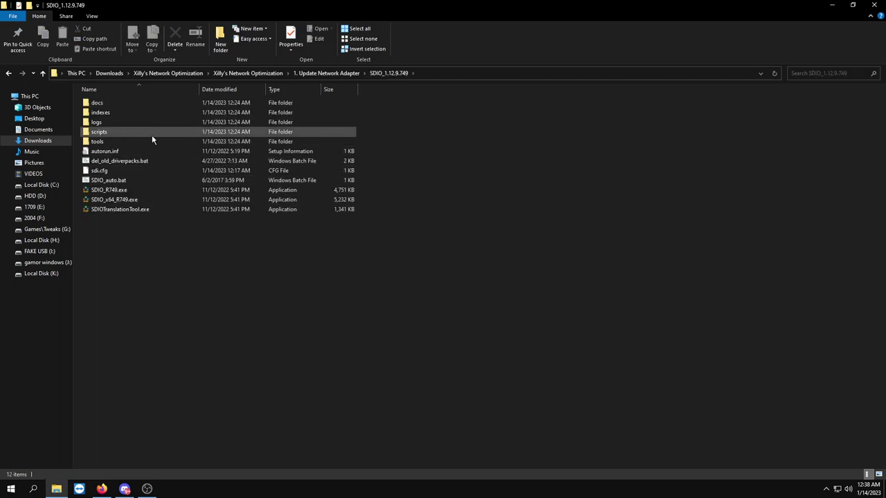
double_click(94, 182)
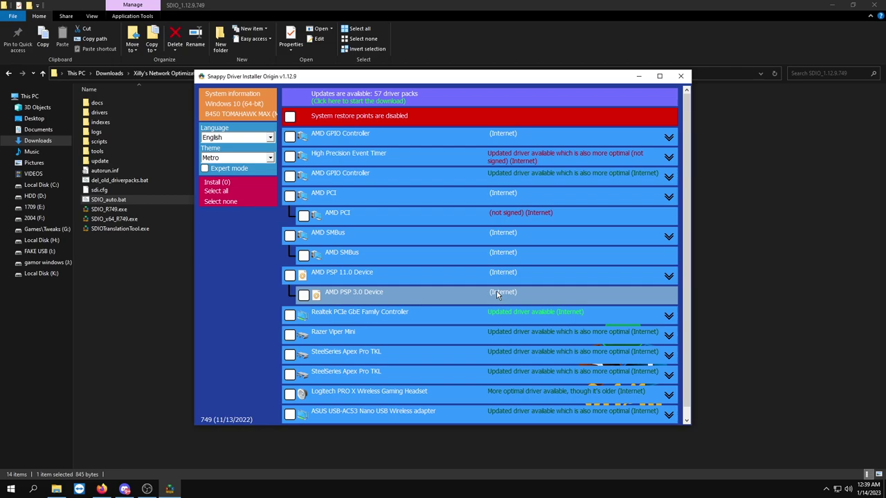
- Tick the Realtek PCIe GbE Family Controller driver update in the device list
scroll(497, 295, "down", 1)
left_click(309, 312)
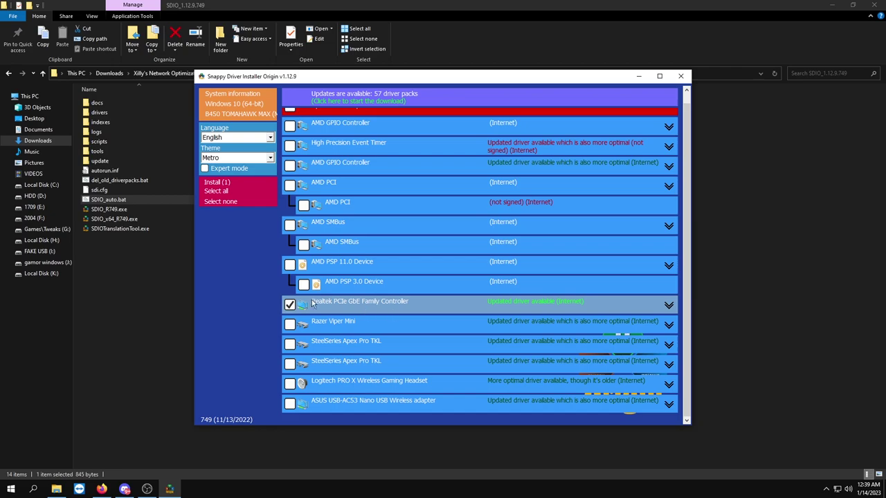
- Install the queued Realtek PCIe GbE driver and let it complete
left_click(220, 183)
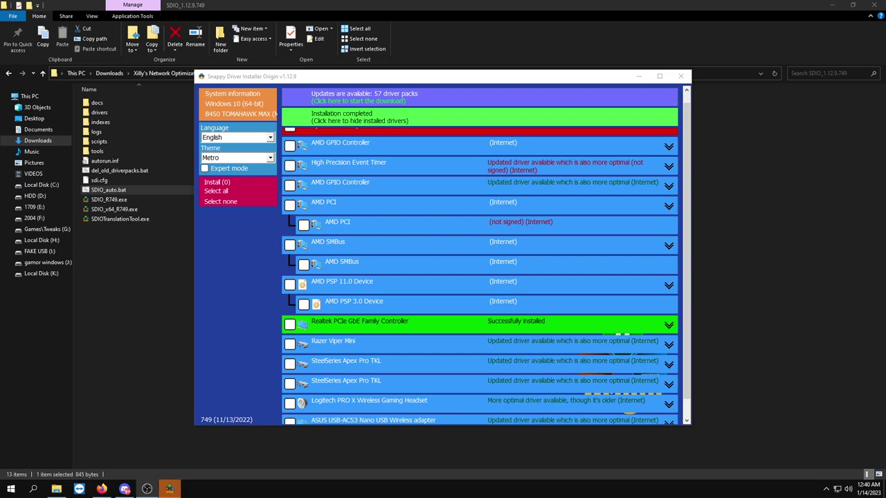
- Close the driver installer and run the 2. Tweak Network Settings shortcut to open Device Manager
left_click(681, 75)
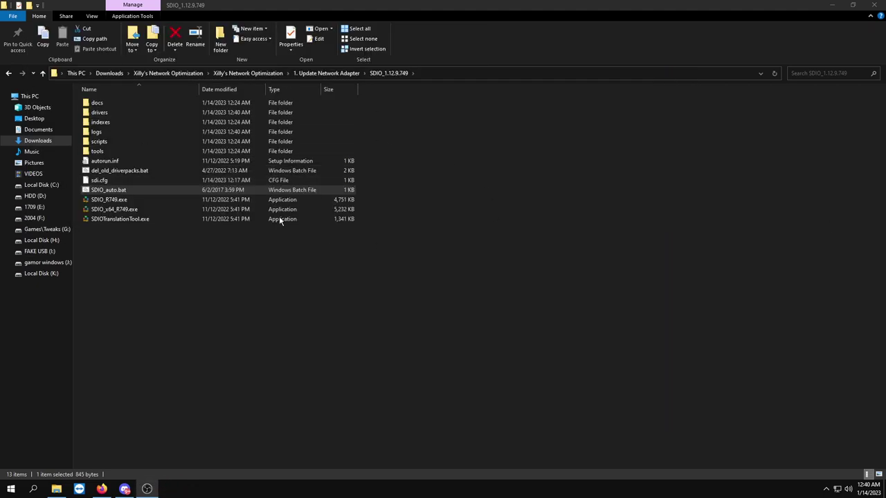
left_click(263, 74)
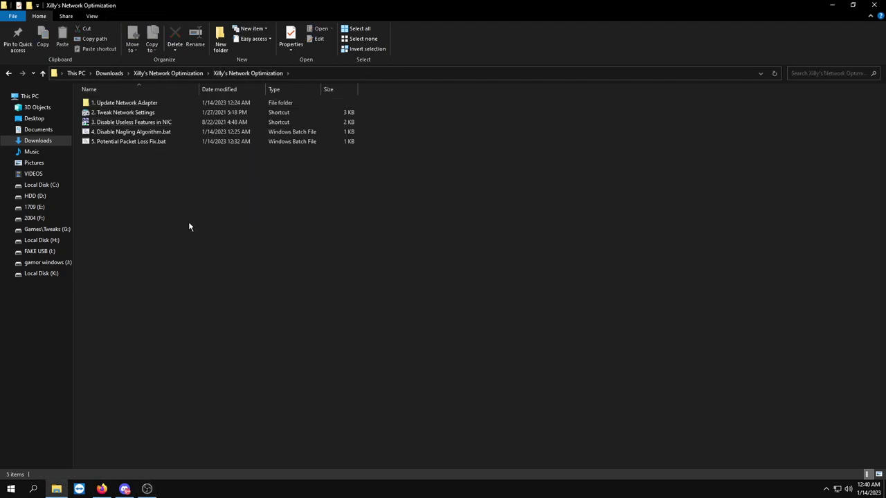
left_click(111, 114)
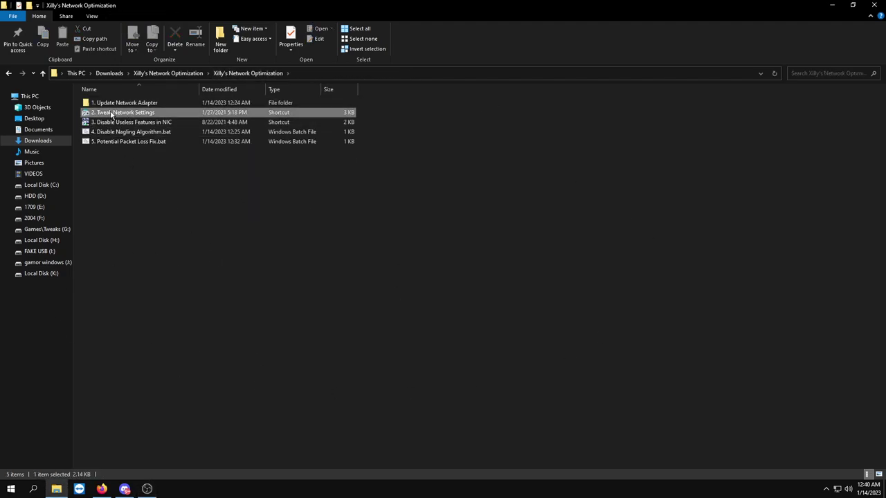
double_click(110, 114)
left_click_drag(150, 35, 385, 118)
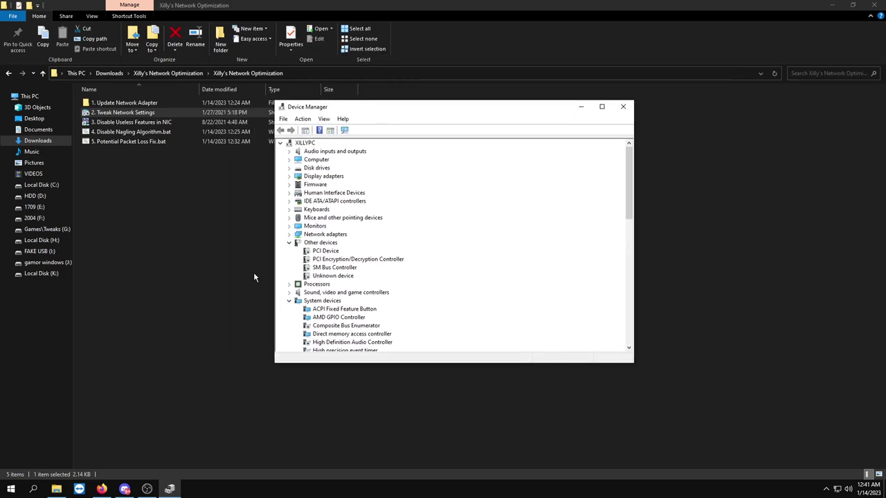
- Untick both Allow options on the Realtek PCIe GbE adapter's Power Management tab
left_click(289, 234)
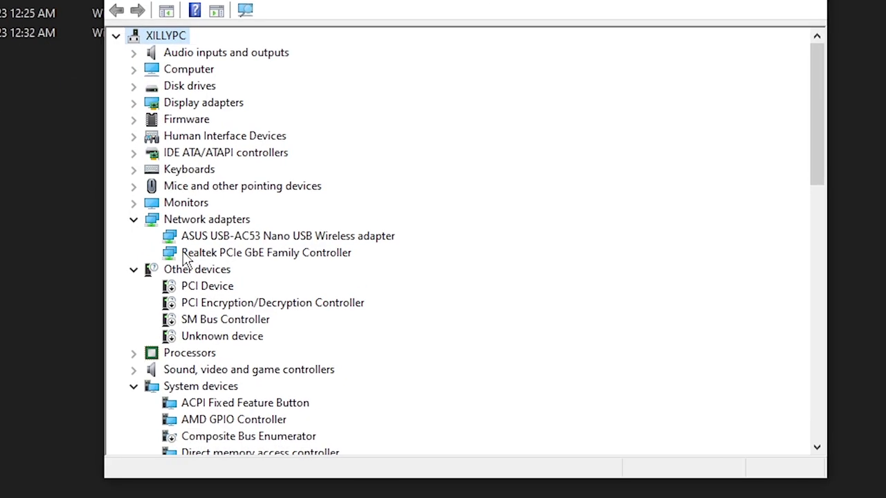
left_click(314, 250)
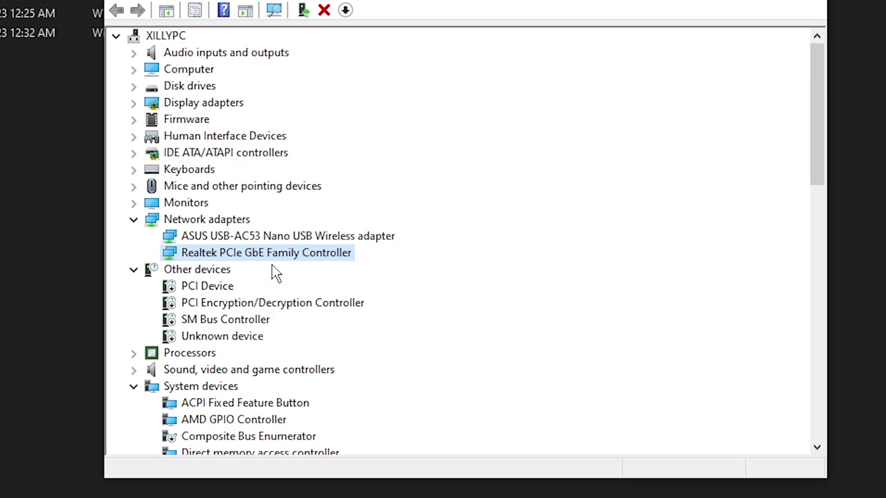
double_click(242, 254)
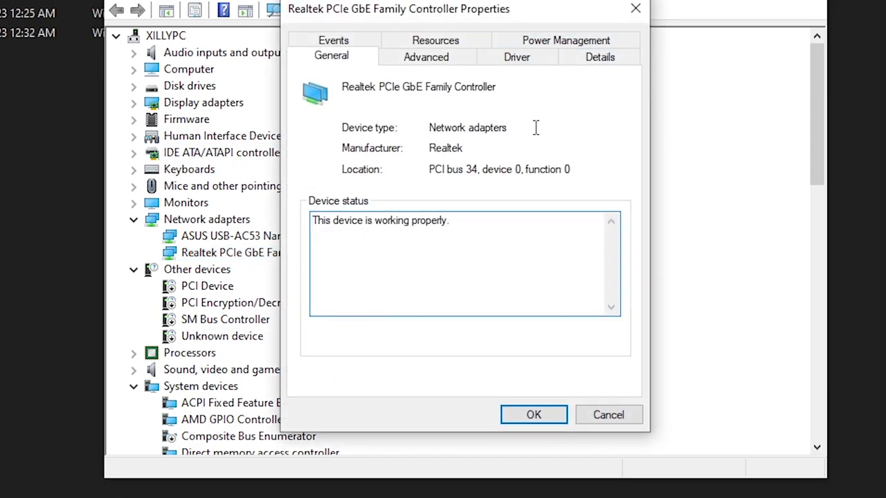
left_click(553, 57)
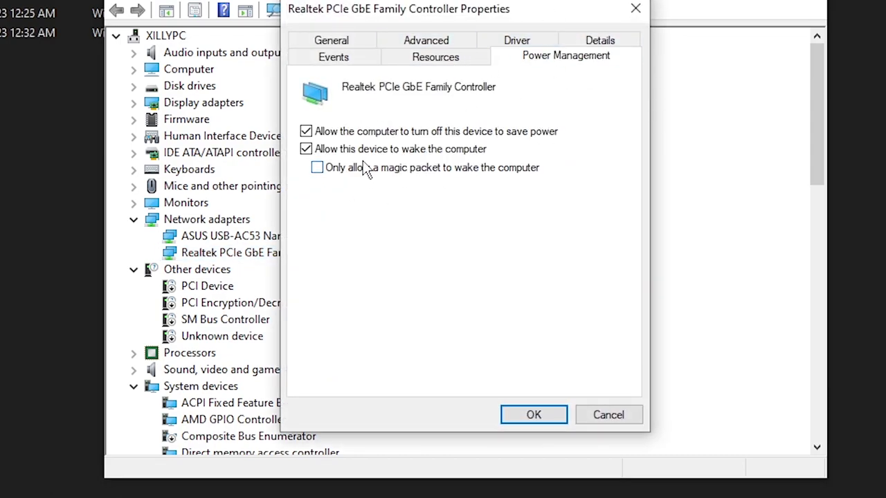
left_click(322, 149)
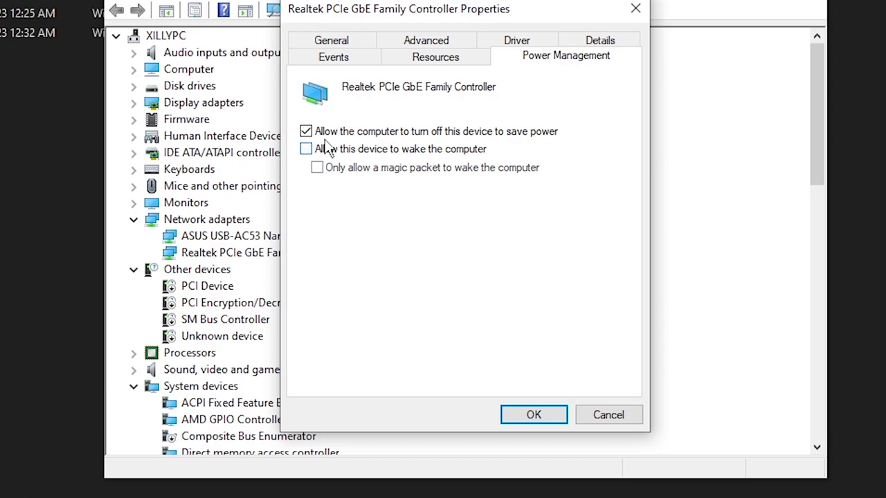
left_click(322, 132)
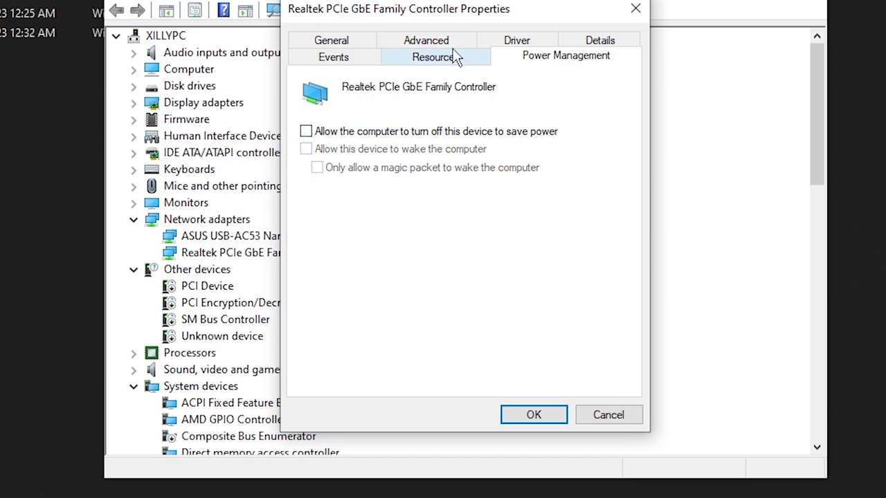
- Set ARP Offload and NS Offload to Disabled in the adapter's Advanced properties
left_click(429, 40)
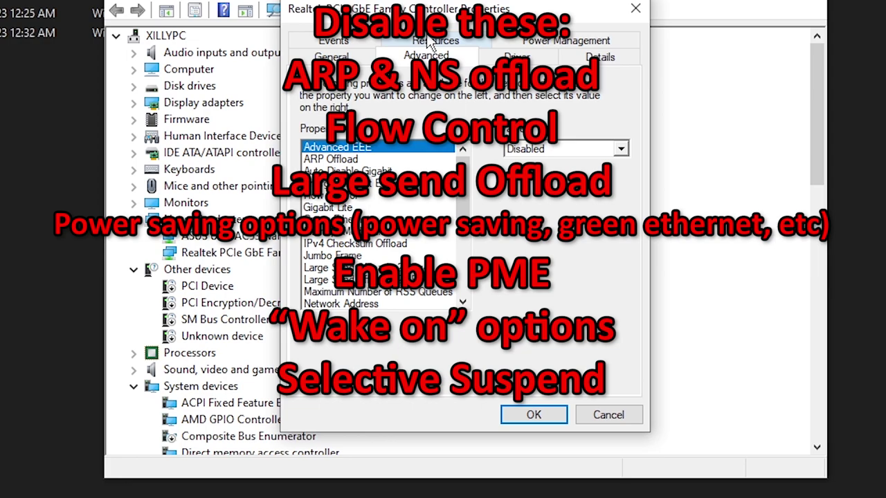
left_click(346, 160)
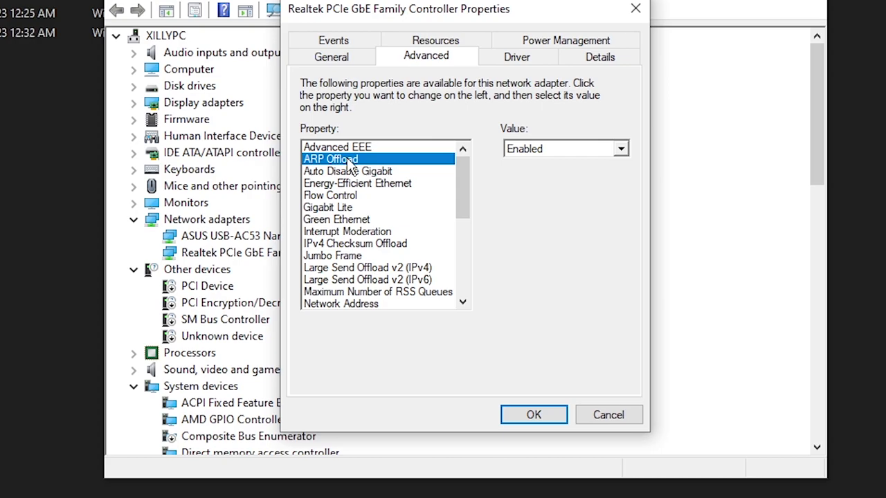
left_click(558, 149)
left_click(541, 166)
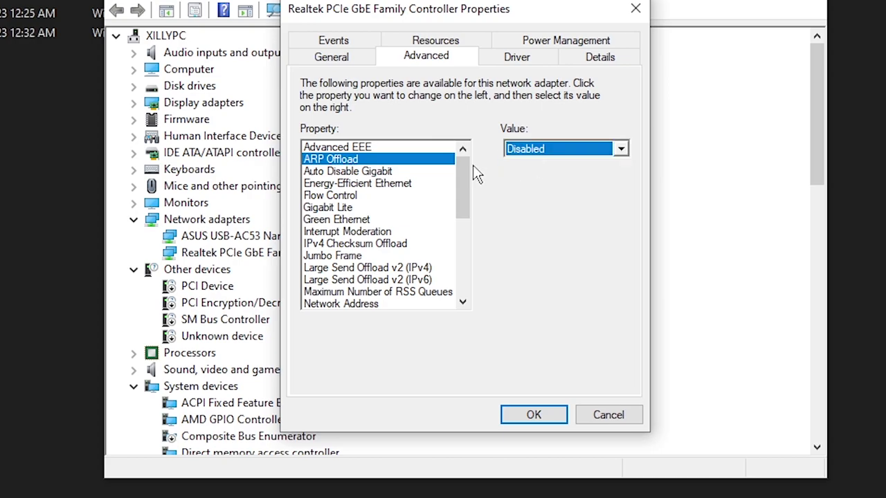
left_click_drag(469, 208, 466, 248)
scroll(383, 208, "down", 1)
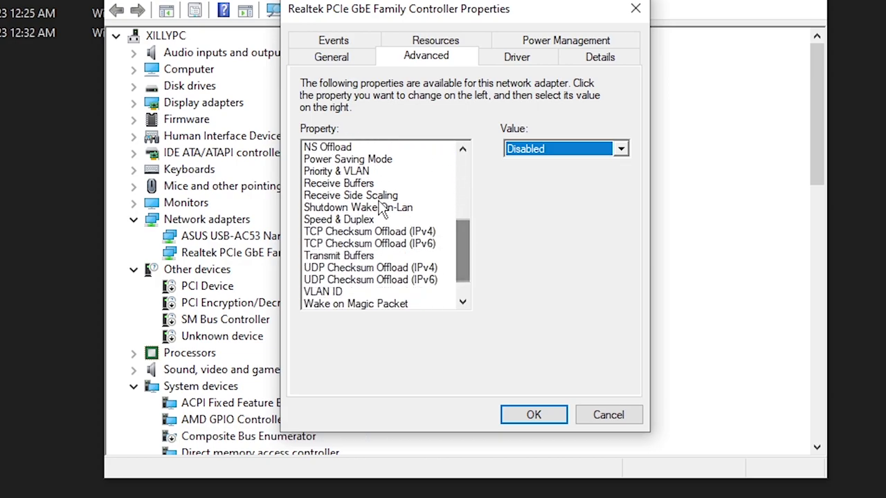
left_click(342, 147)
left_click(562, 166)
scroll(469, 232, "up", 5)
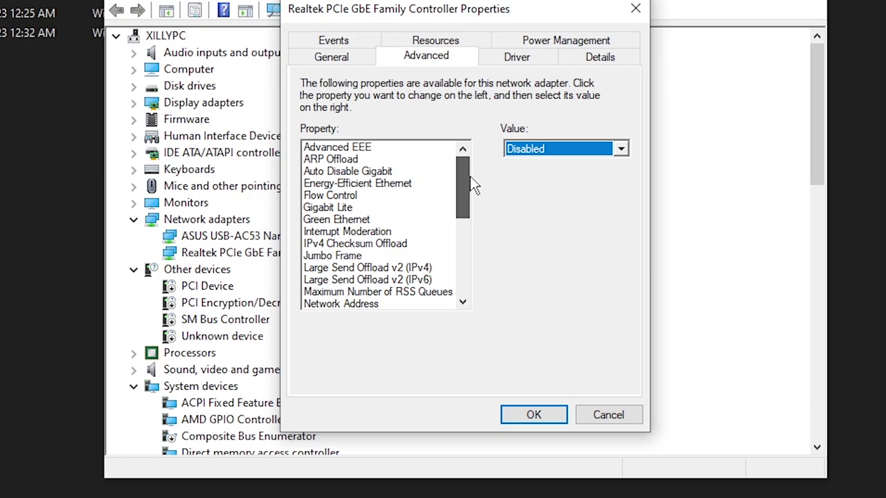
- Disable Gigabit Lite, Green Ethernet, Energy-Efficient Ethernet and Flow Control
left_click(377, 209)
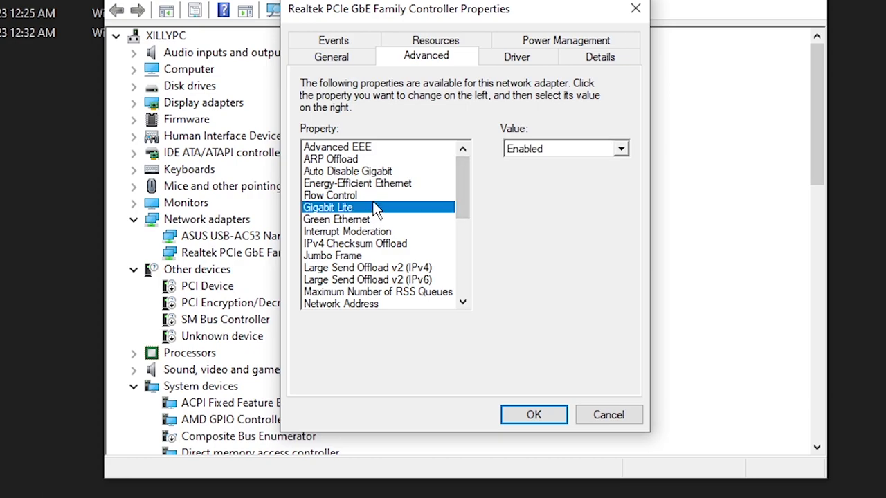
left_click(551, 147)
left_click(530, 166)
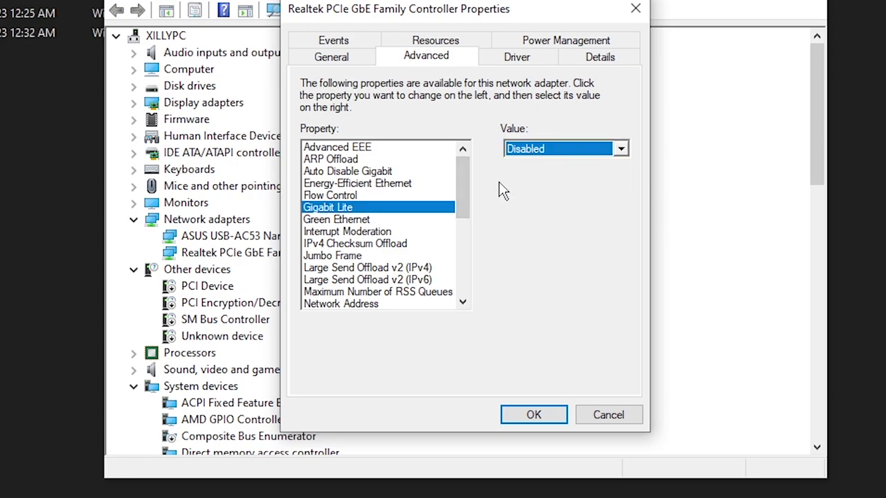
left_click(371, 220)
left_click(554, 154)
left_click(546, 167)
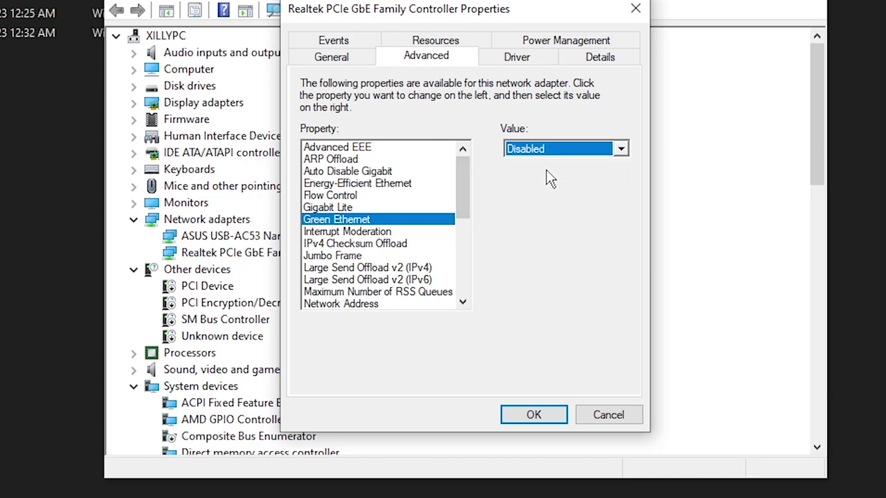
left_click(396, 186)
left_click(567, 148)
left_click(550, 166)
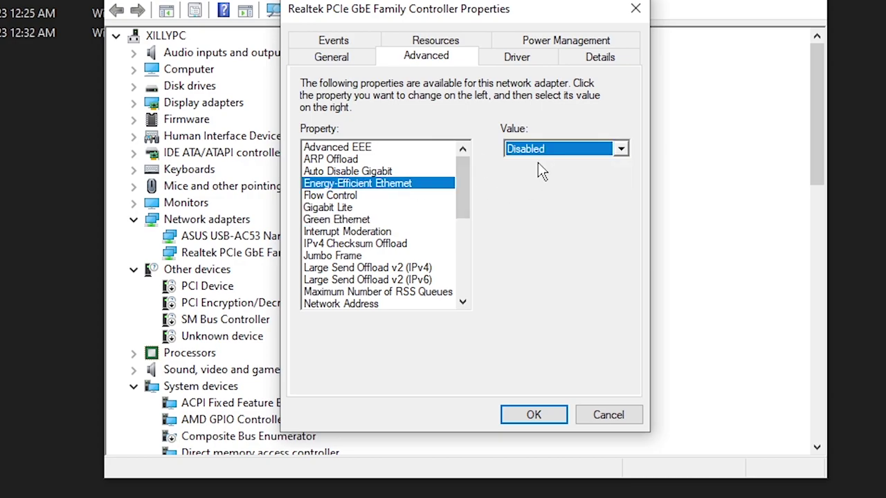
left_click(397, 195)
left_click(559, 149)
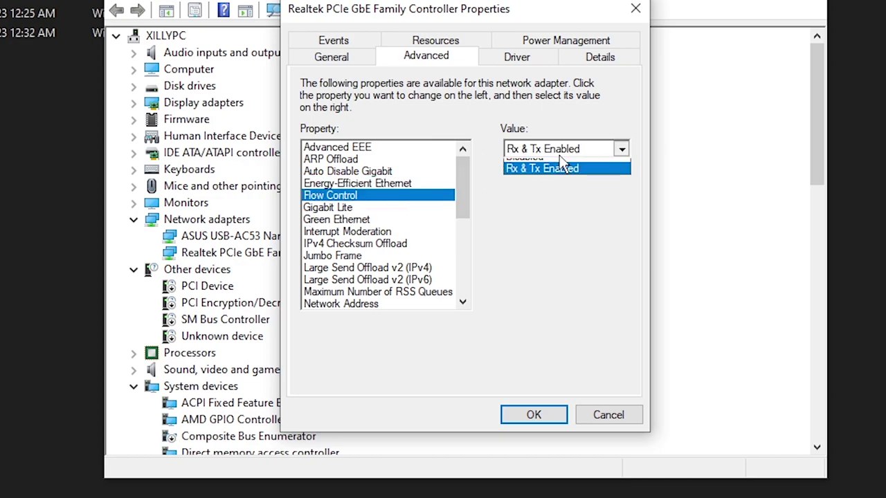
left_click(547, 169)
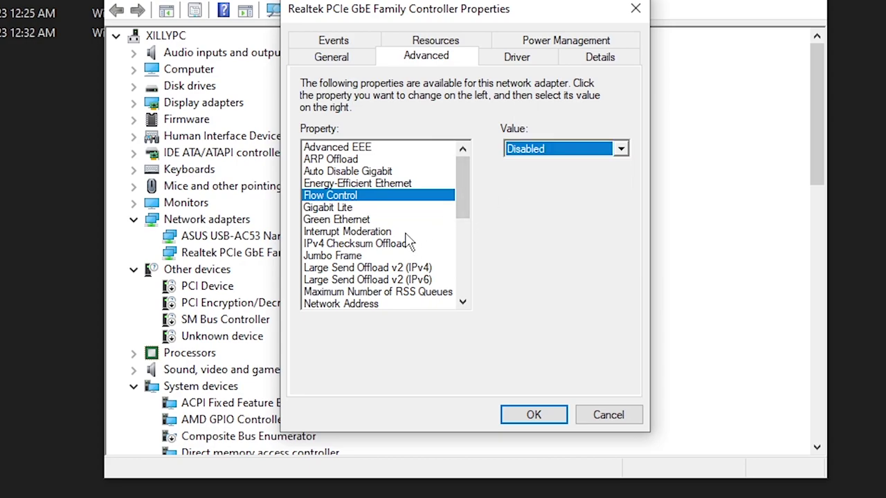
- Disable Large Send Offload v2 (IPv4) and (IPv6), keeping Maximum RSS Queues at 4 Queues
left_click(443, 267)
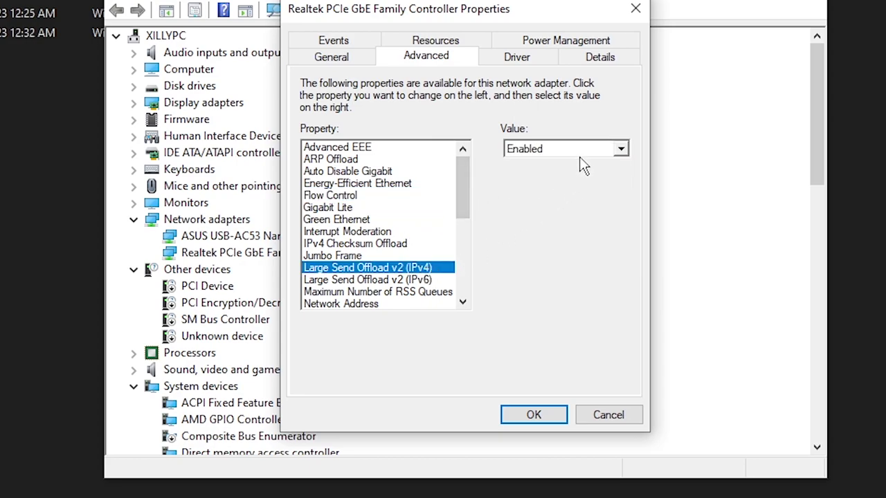
left_click(578, 153)
left_click(575, 162)
left_click(413, 267)
left_click(429, 280)
left_click(574, 151)
left_click(576, 162)
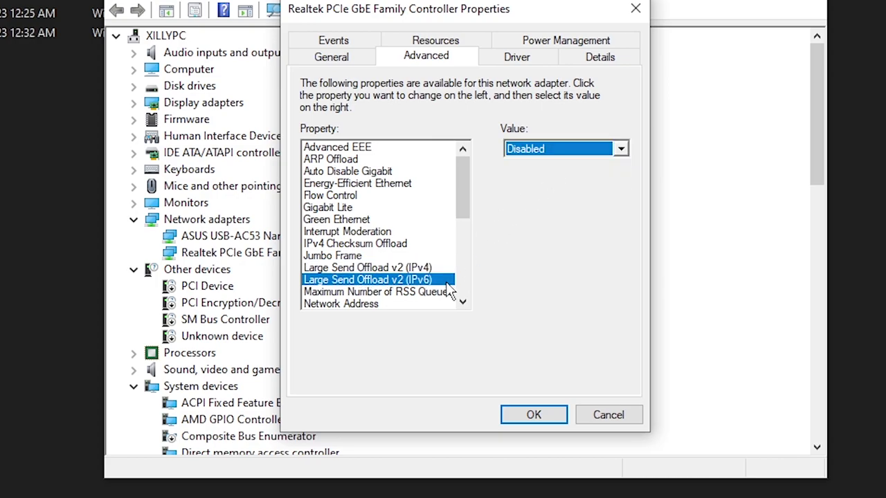
left_click(416, 292)
left_click_drag(459, 193, 462, 216)
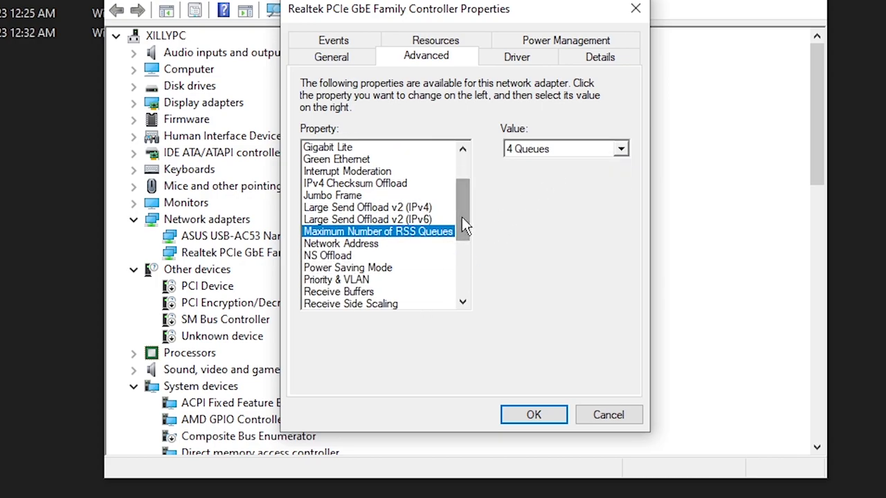
left_click(554, 150)
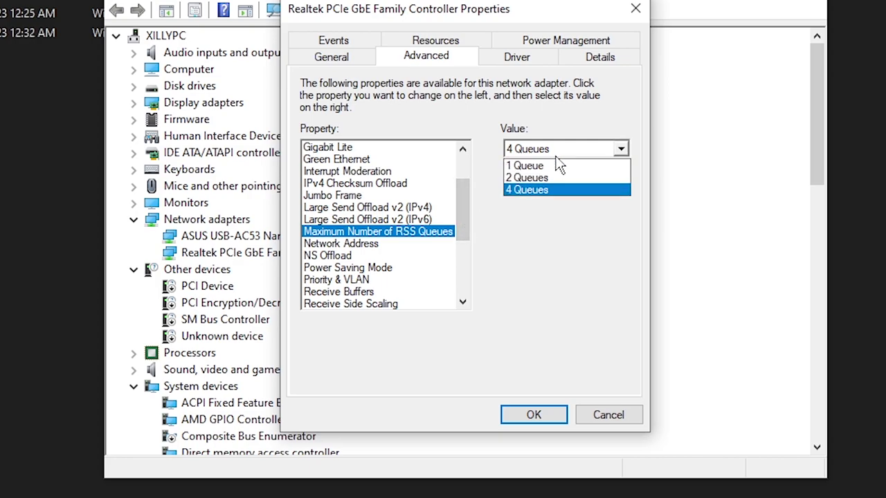
left_click(524, 188)
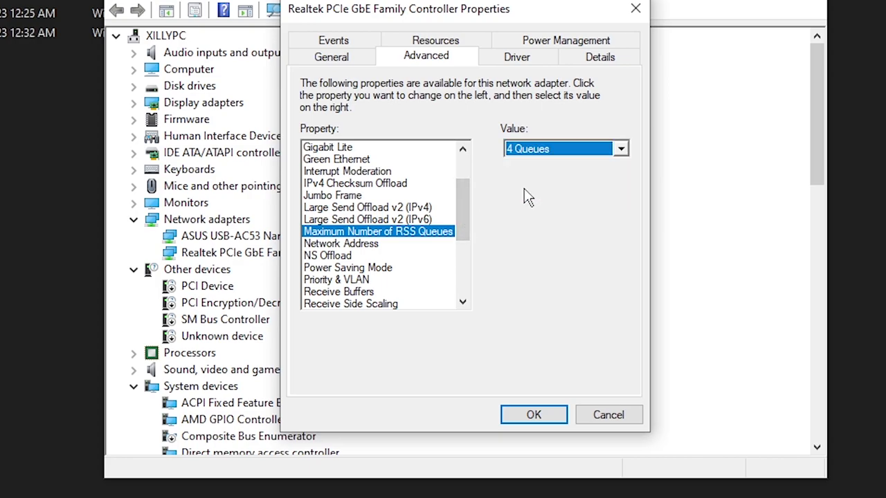
- Set Power Saving Mode and Shutdown Wake-On-Lan to Disabled, then check Speed & Duplex choices
left_click(379, 257)
left_click(381, 268)
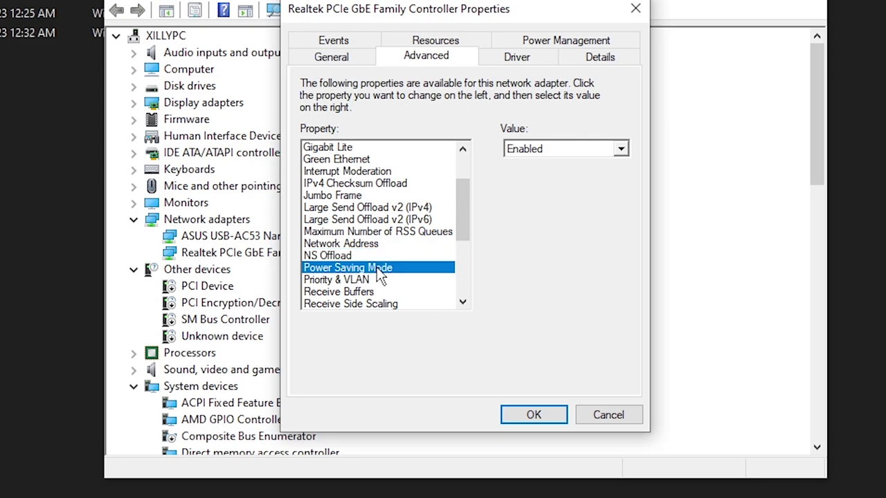
left_click(562, 154)
left_click(540, 164)
left_click(381, 279)
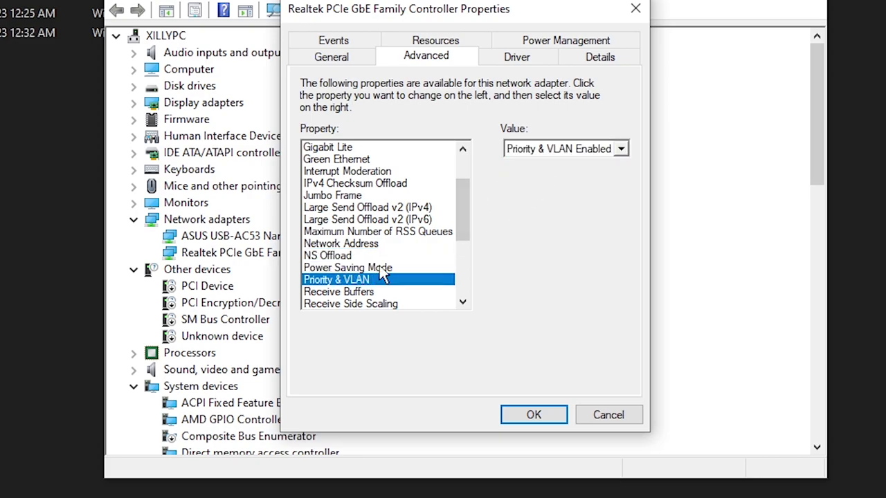
scroll(429, 229, "down", 1)
scroll(429, 228, "down", 1)
left_click(399, 244)
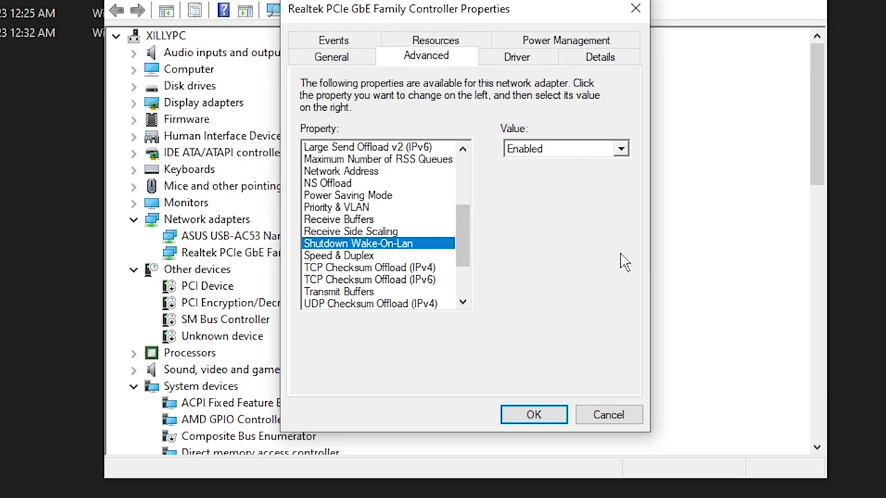
left_click(563, 149)
left_click(546, 159)
scroll(462, 246, "down", 1)
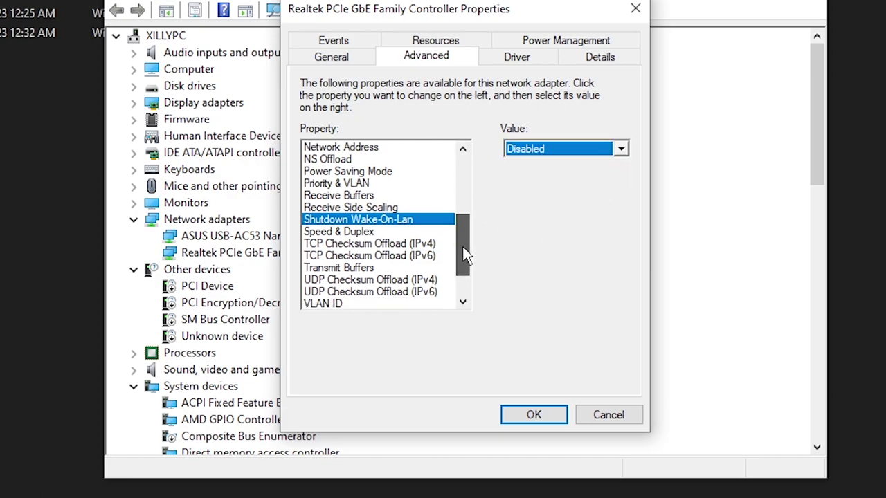
left_click(400, 232)
left_click(557, 158)
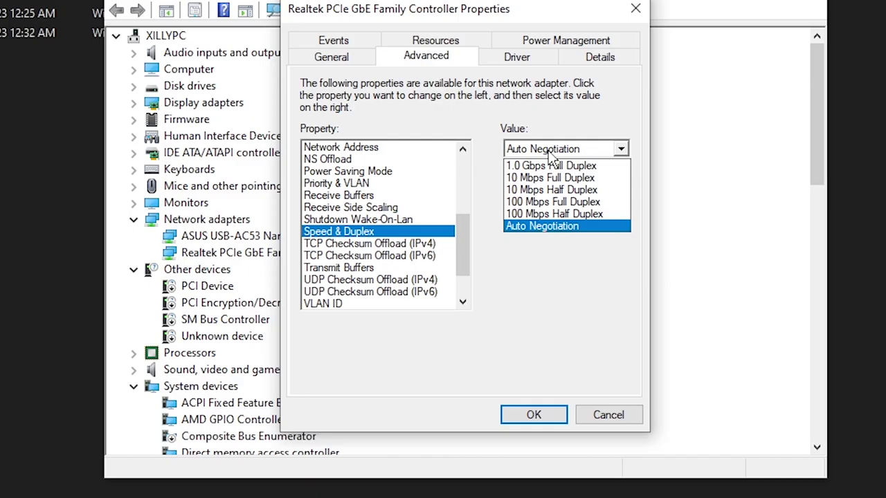
- Leave Speed & Duplex on Auto Negotiation, open Ethernet Status, then return to Device Manager
left_click(550, 153)
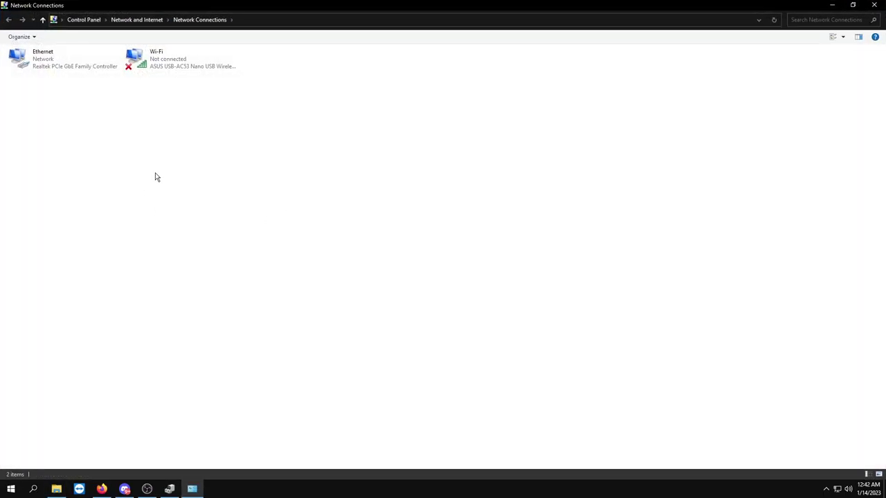
double_click(40, 69)
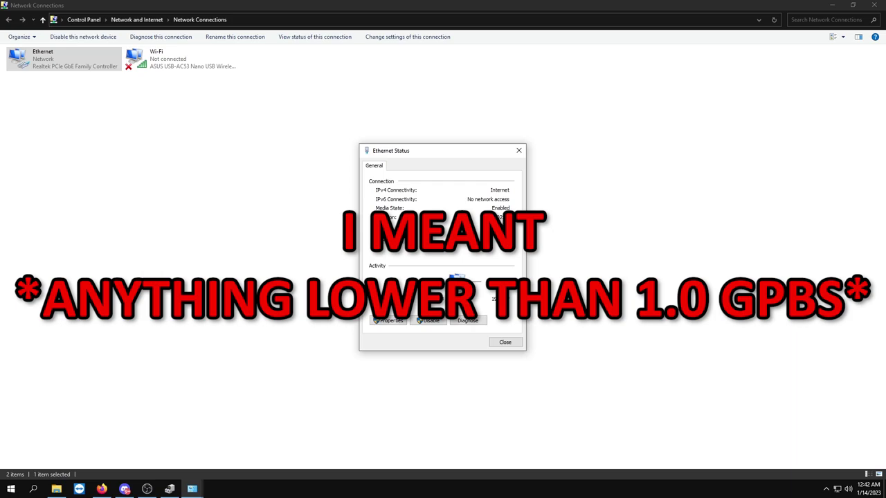
left_click(192, 485)
left_click(235, 447)
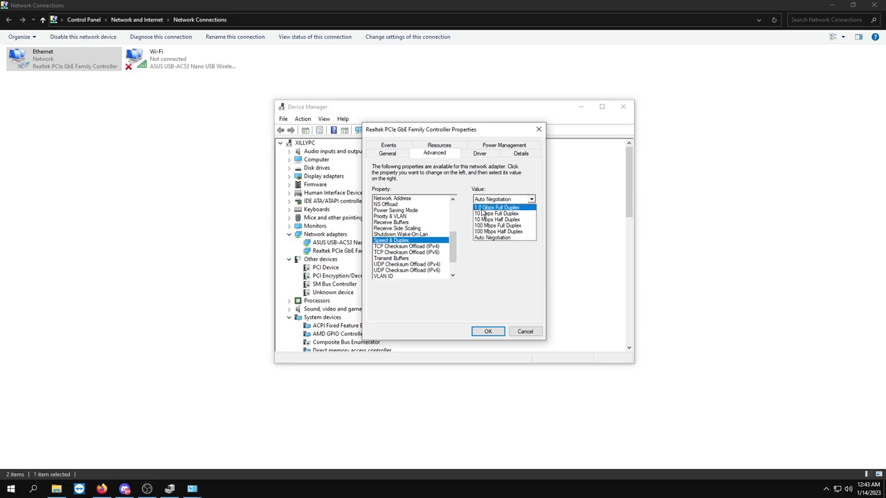
- Review the checksum offload and wake properties, keeping Speed & Duplex on Auto Negotiation
left_click(489, 200)
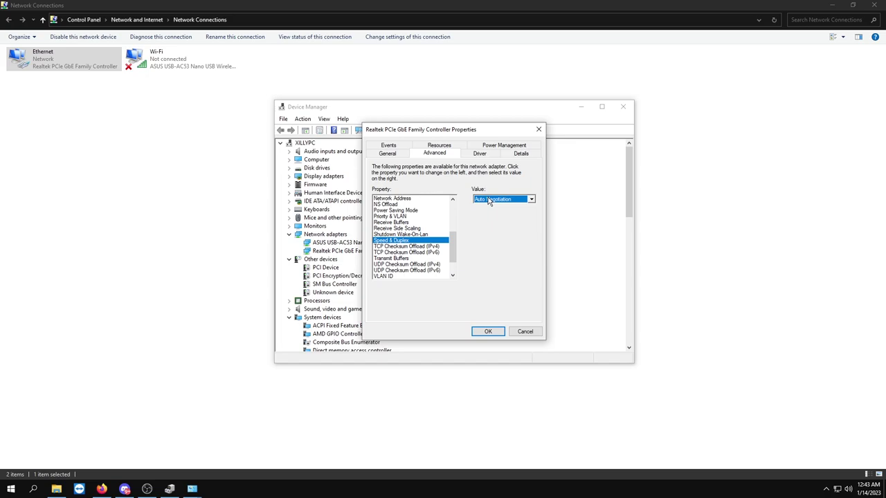
left_click(406, 247)
left_click(405, 252)
left_click(400, 265)
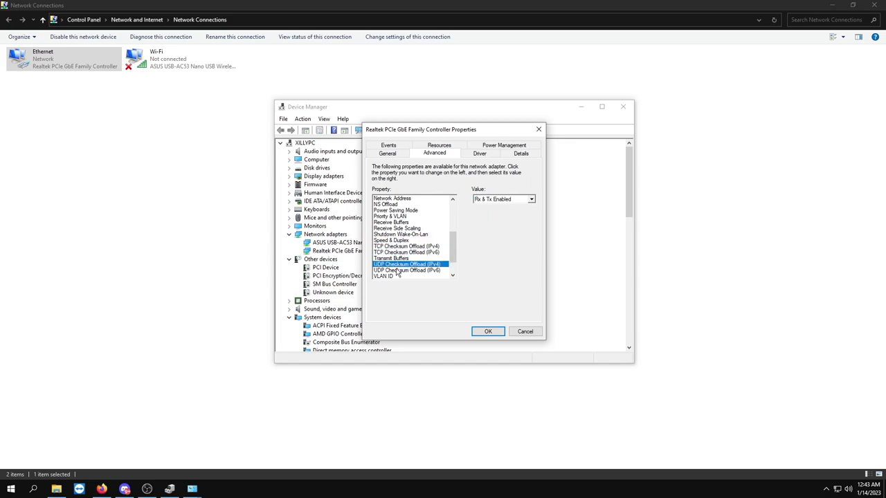
left_click(397, 275)
key("Up")
key("Up")
scroll(399, 270, "down", 2)
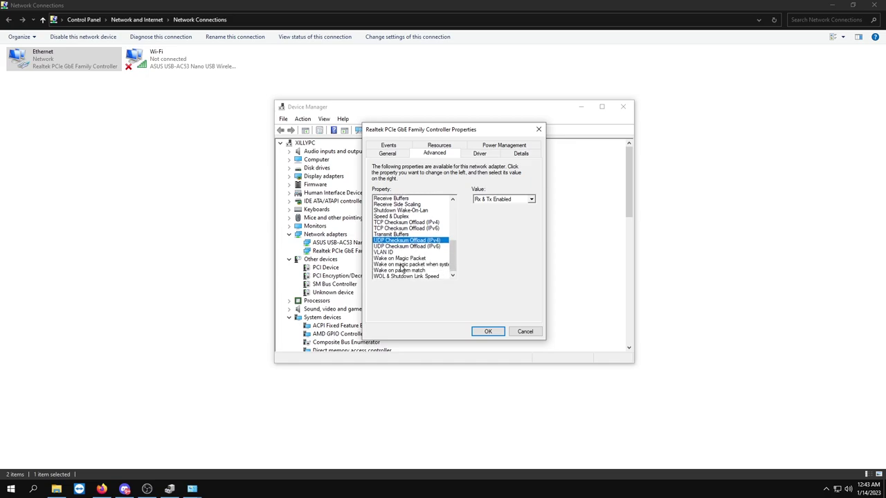
left_click(411, 260)
left_click(418, 266)
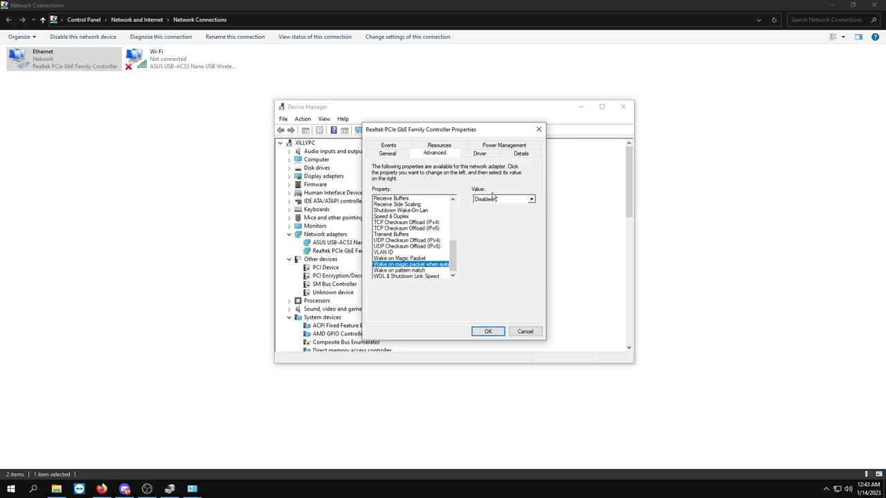
left_click(417, 270)
- Set WOL & Shutdown Link Speed to Not Speed Down and apply all changes with OK
left_click(413, 276)
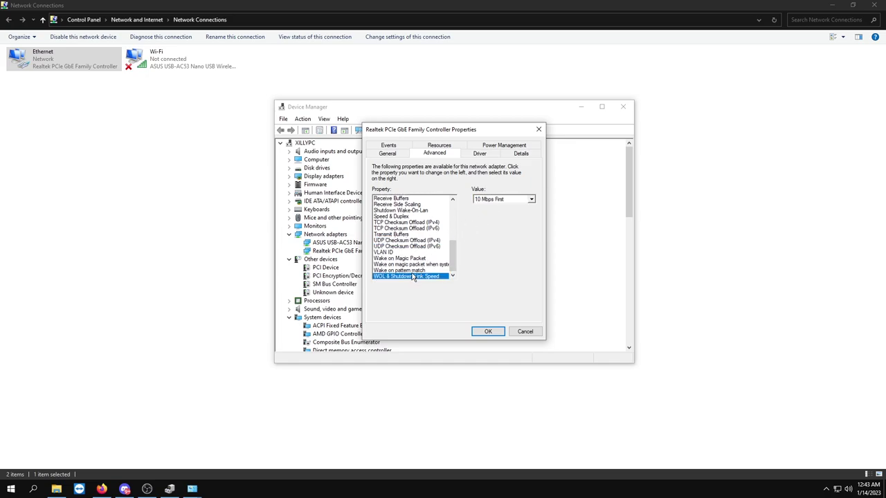
left_click(503, 200)
left_click(488, 222)
left_click(488, 333)
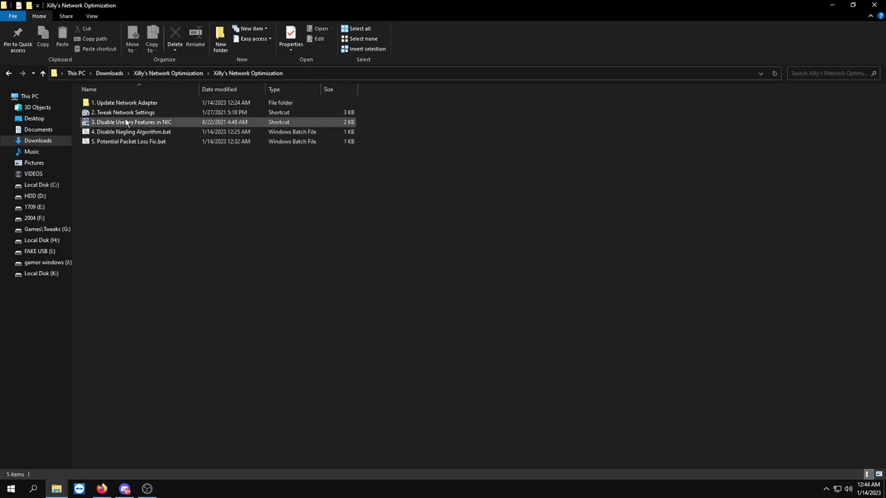
- Untick Internet Protocol Version 6 (TCP/IPv6) in Ethernet properties, save, and reopen Properties
double_click(126, 123)
double_click(60, 60)
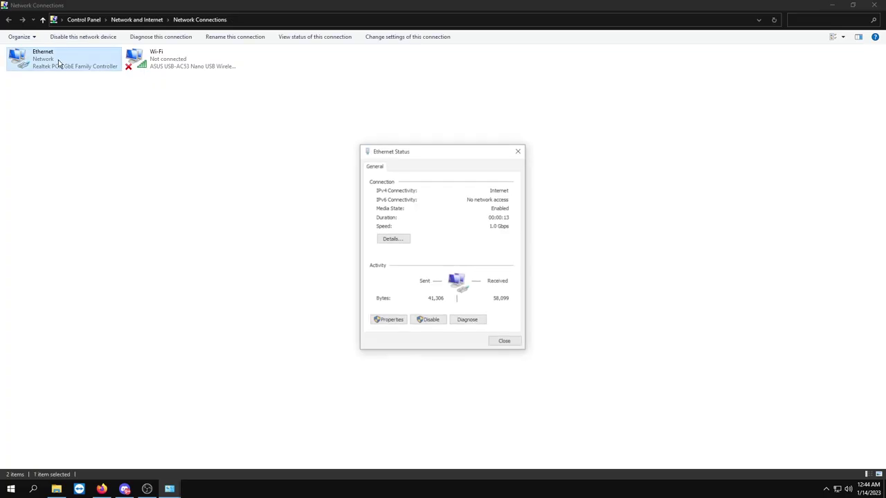
left_click(388, 321)
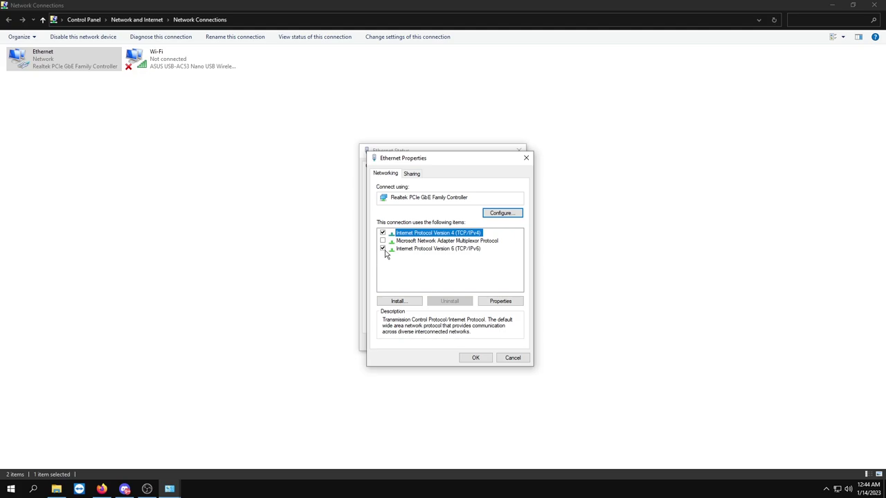
left_click(384, 249)
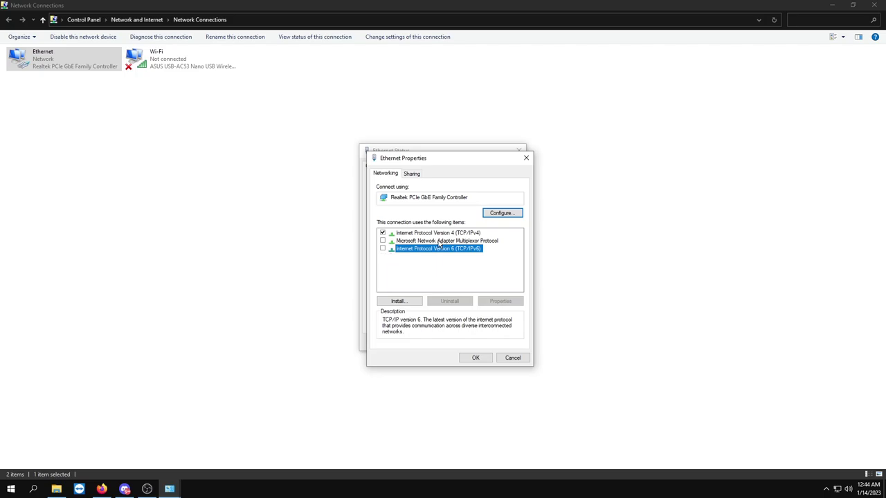
left_click(475, 358)
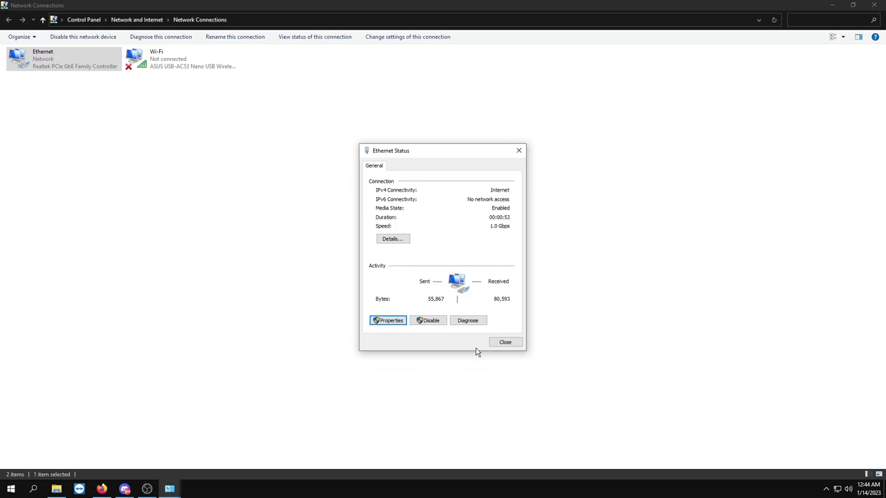
left_click(389, 321)
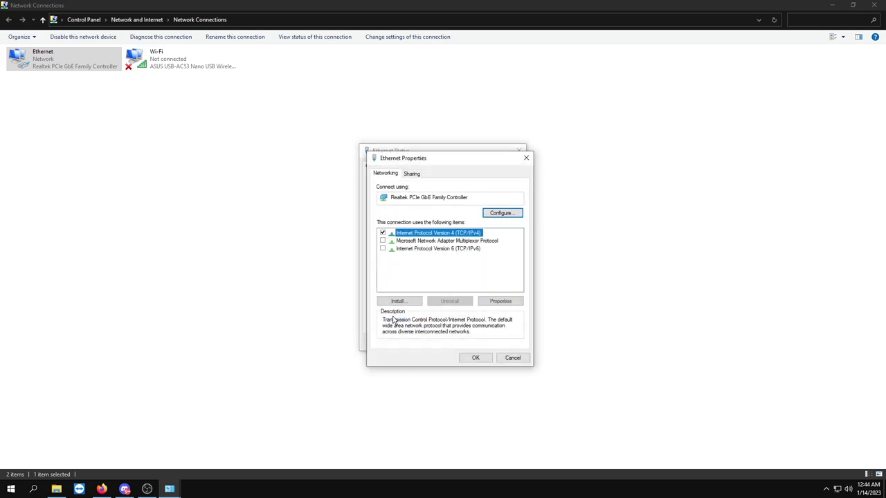
- Choose Disable NetBIOS over TCP/IP on the WINS tab of Ethernet's advanced IPv4 settings
double_click(446, 236)
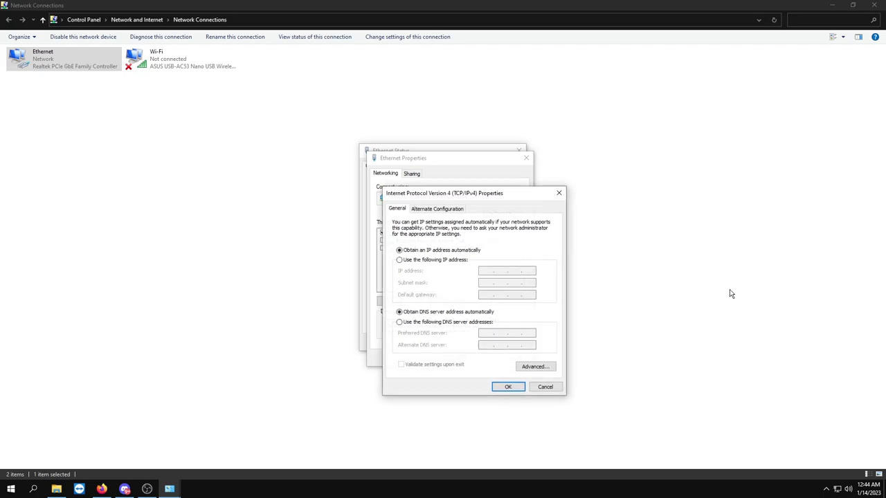
left_click(537, 370)
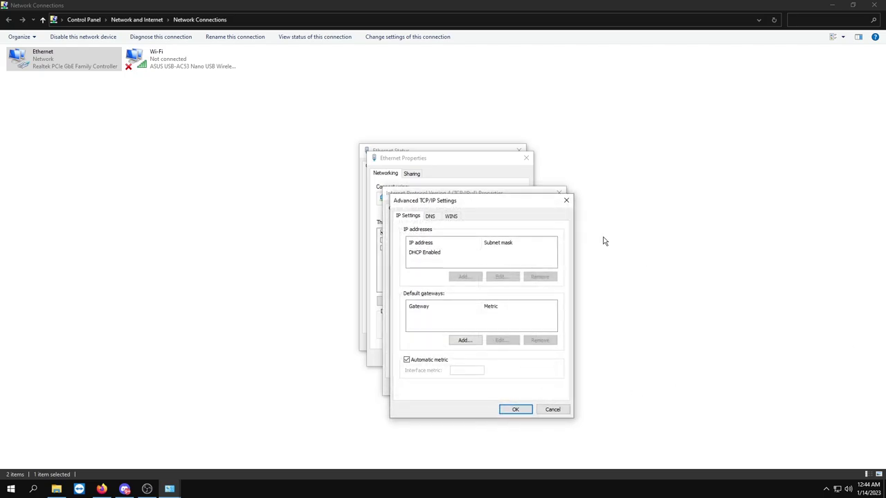
left_click(451, 219)
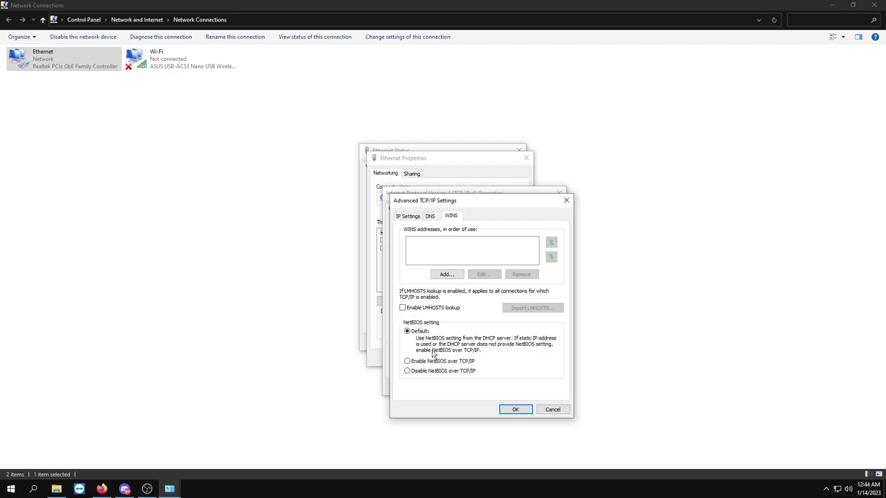
left_click(426, 374)
left_click(510, 410)
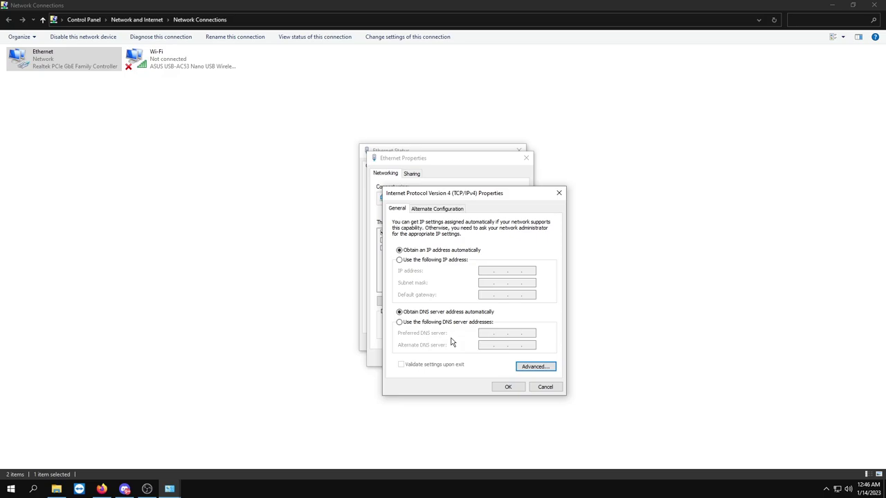
- Close the IPv4, Ethernet properties and status windows, then run 4. Disable Nagling Algorithm.bat
left_click(508, 386)
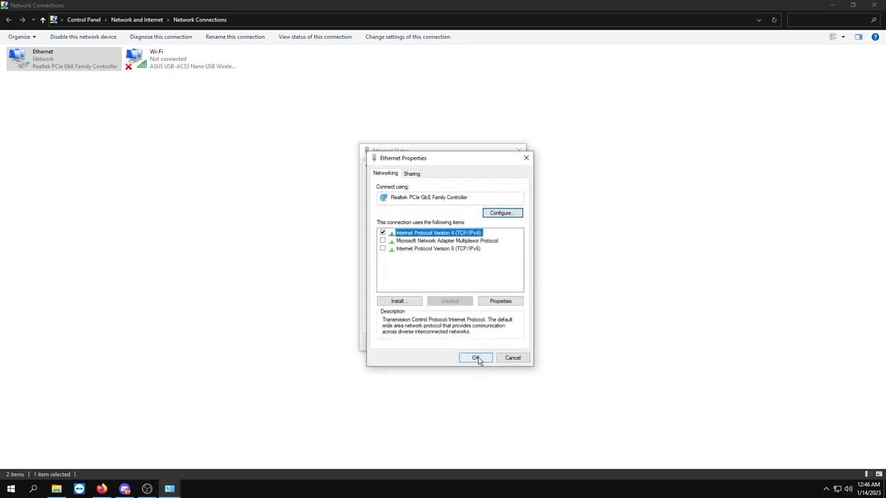
left_click(478, 360)
left_click(503, 343)
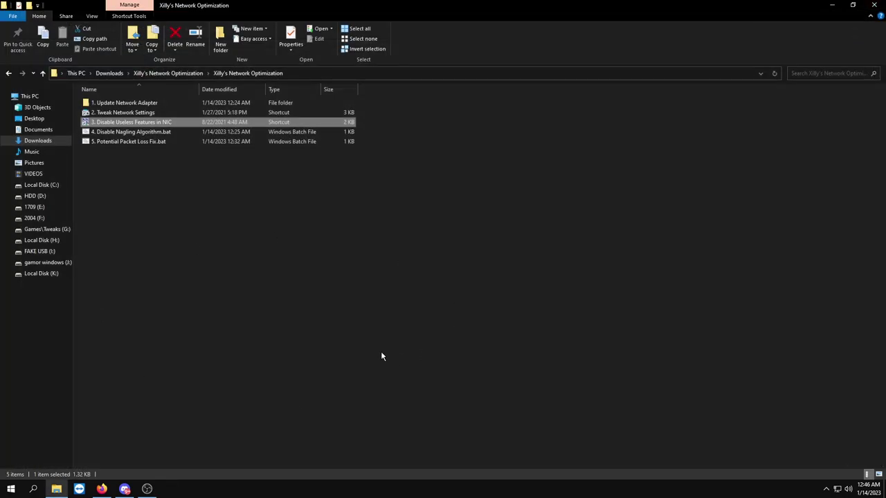
left_click(382, 353)
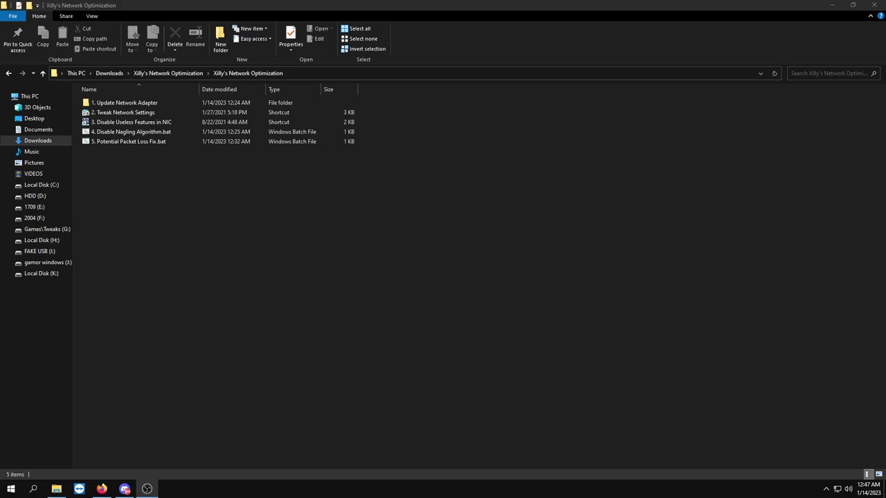
double_click(128, 133)
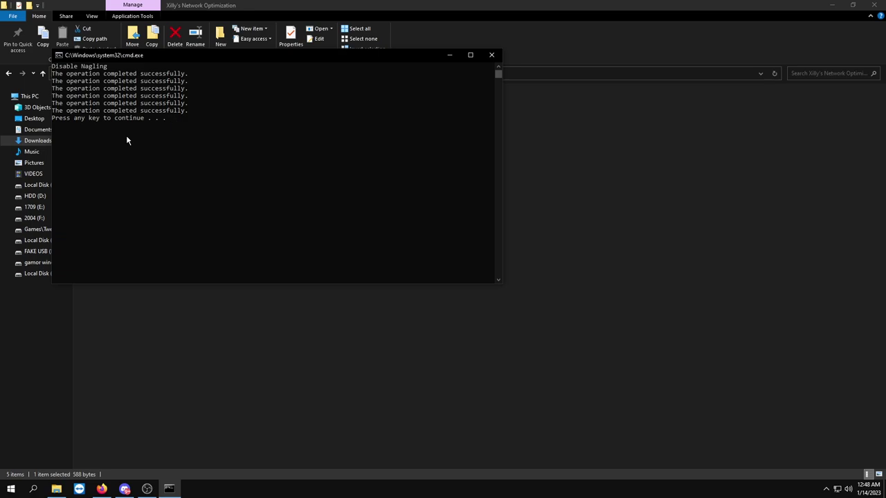
key("Return")
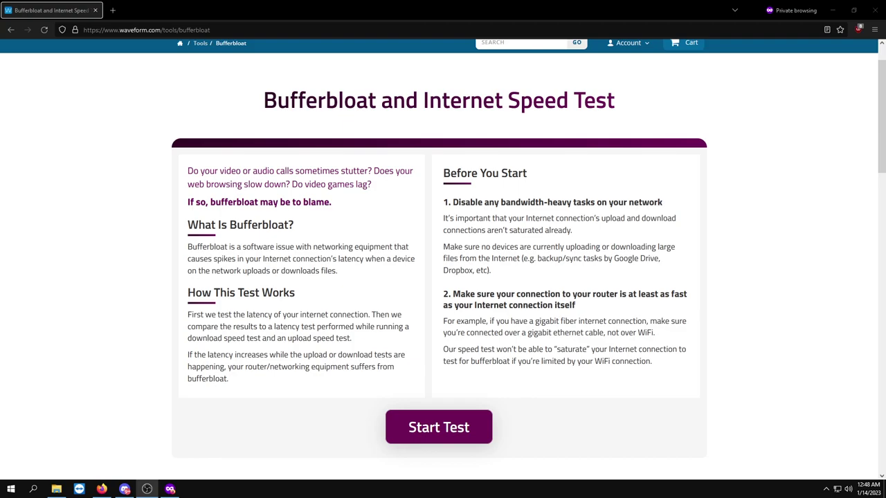
- Scroll down the Waveform Bufferbloat Test page through the explanation and Before You Start guidance
scroll(244, 199, "down", 1)
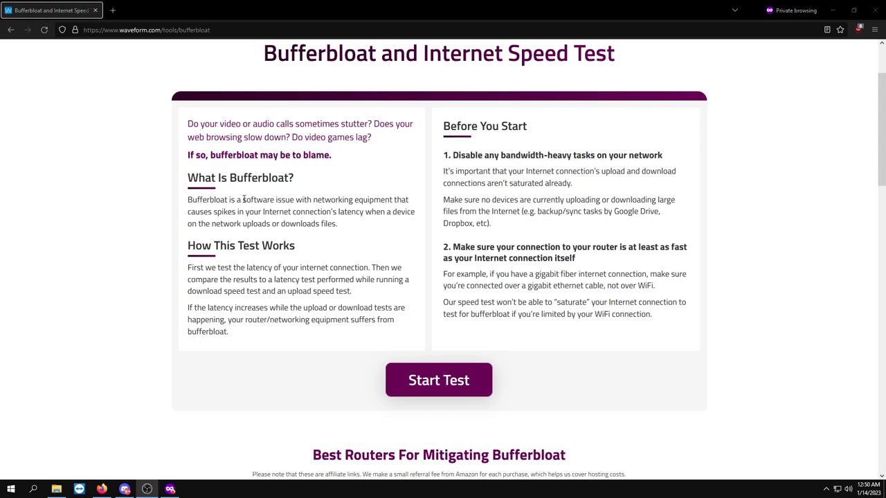
- Run the bufferbloat test to a grade D result: 17.9 Mbps download, 2.27 Mbps upload
left_click(423, 371)
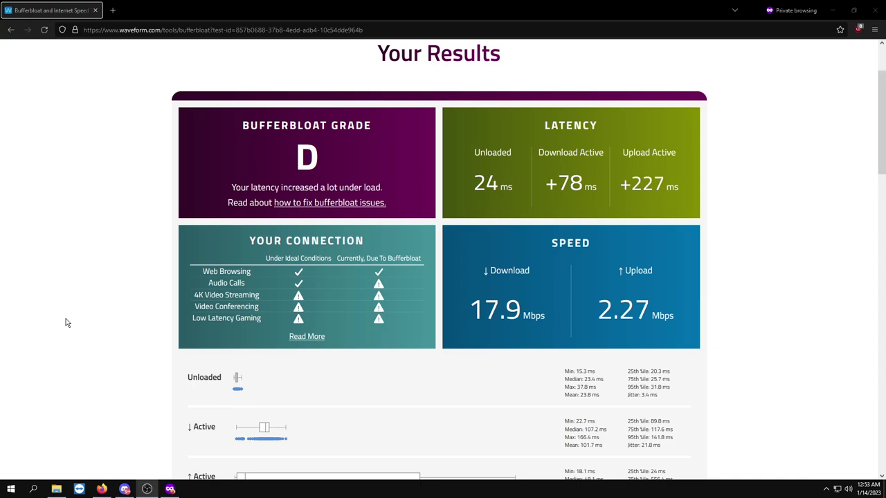
- Scroll through the grade D test results, then switch back to the Xilly's Network Optimization folder
scroll(67, 323, "down", 2)
scroll(179, 342, "down", 4)
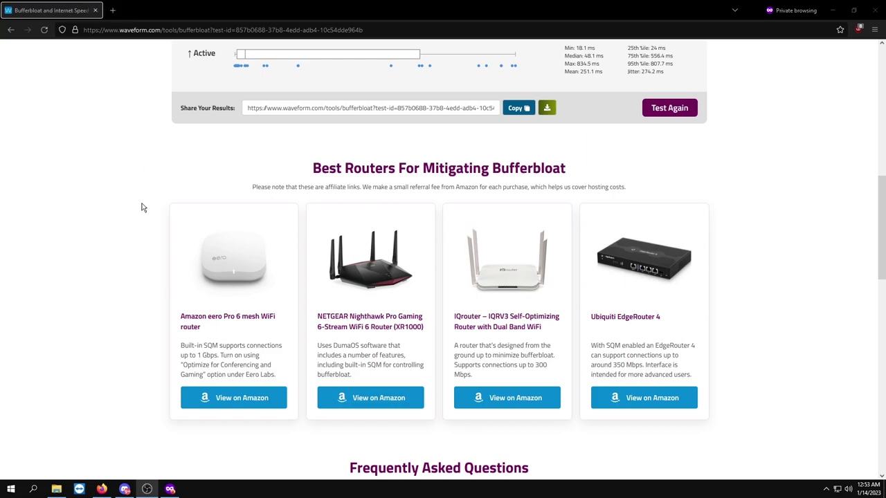
left_click(57, 488)
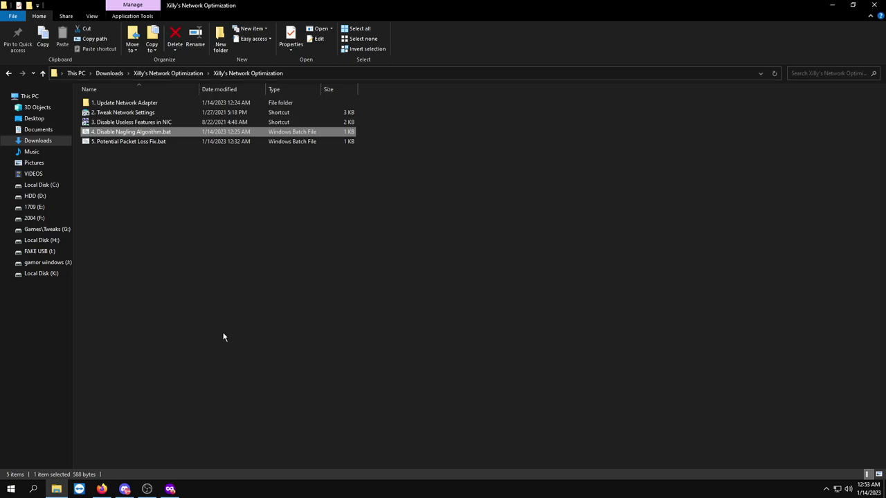
- Launch '5. Potential Packet Loss Fix.bat' to bring up its Global Autotuning enable/disable prompt
double_click(128, 142)
left_click_drag(270, 144, 267, 147)
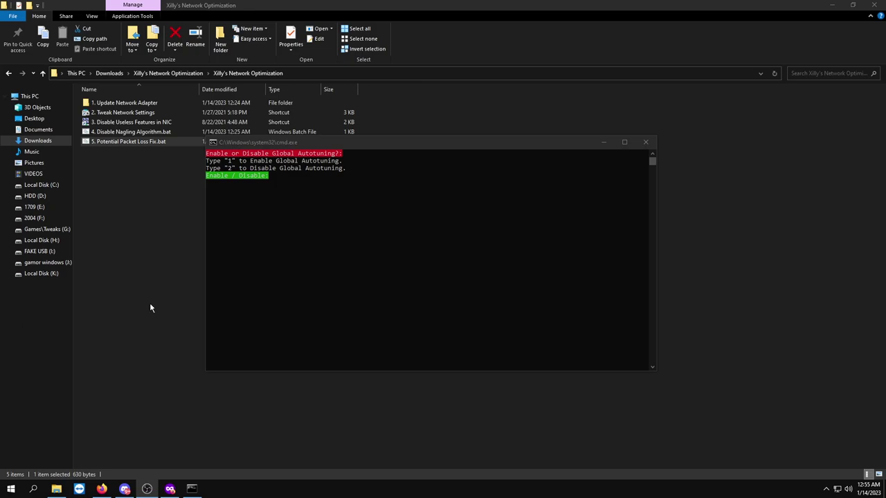
- Answer the prompt with option 2 to disable Global Autotuning, then close the script
left_click(551, 295)
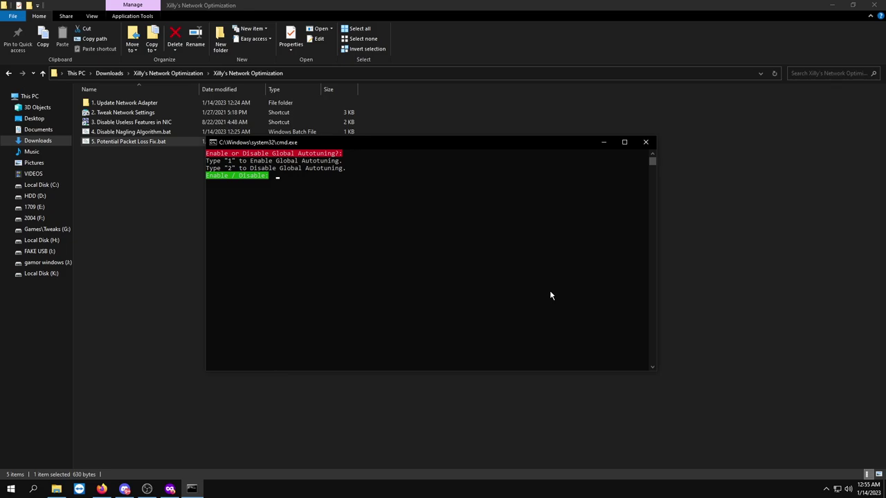
type("2")
key("Return")
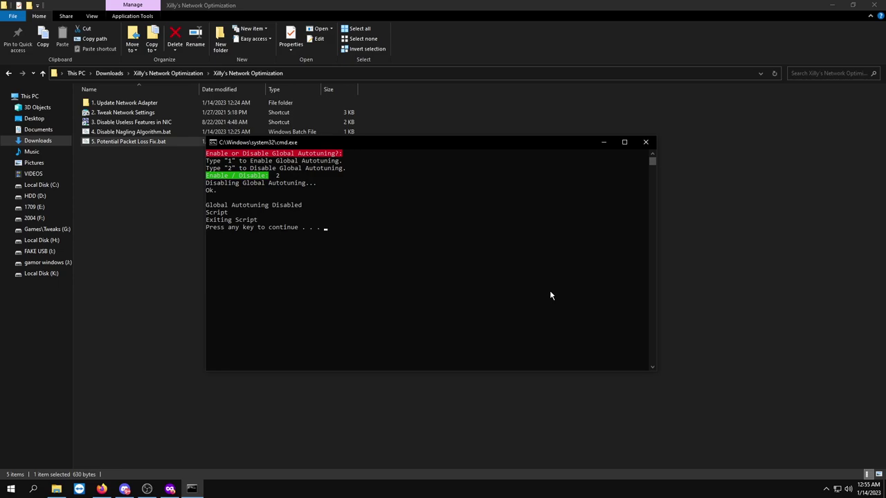
key("Return")
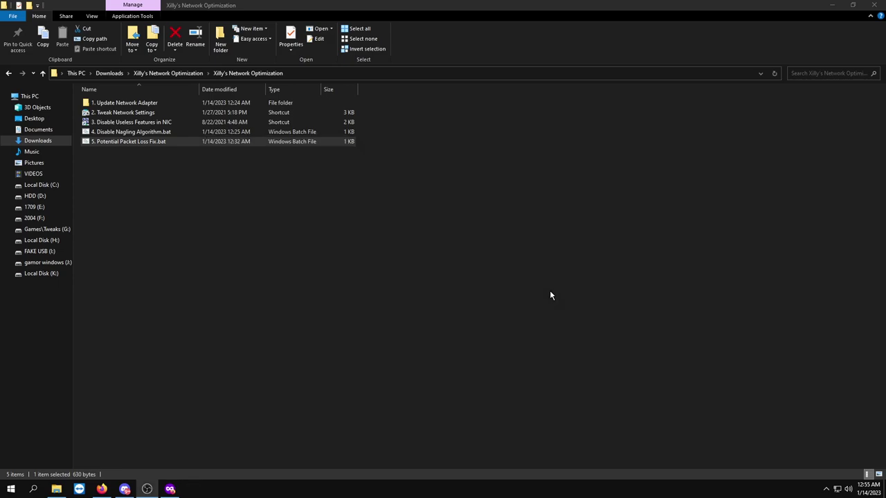
- Rerun the packet loss fix with option 1 to re-enable Global Autotuning, then close it
double_click(107, 140)
type("1")
key("Return")
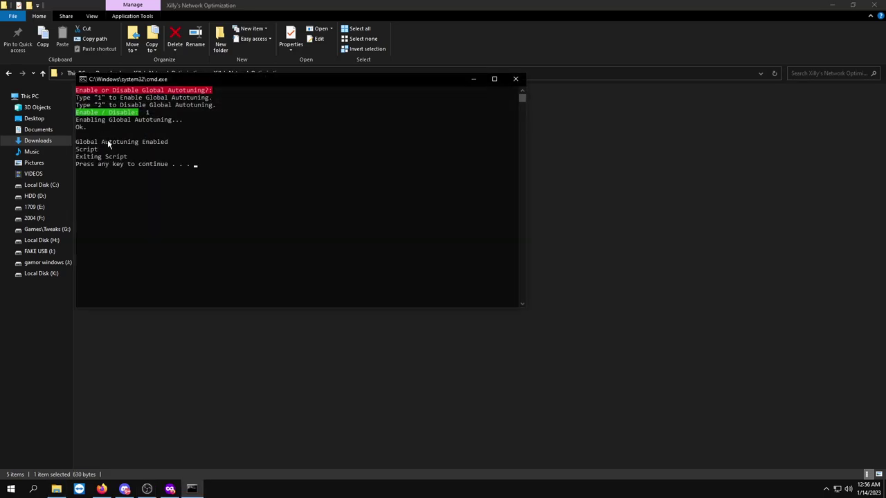
key("Return")
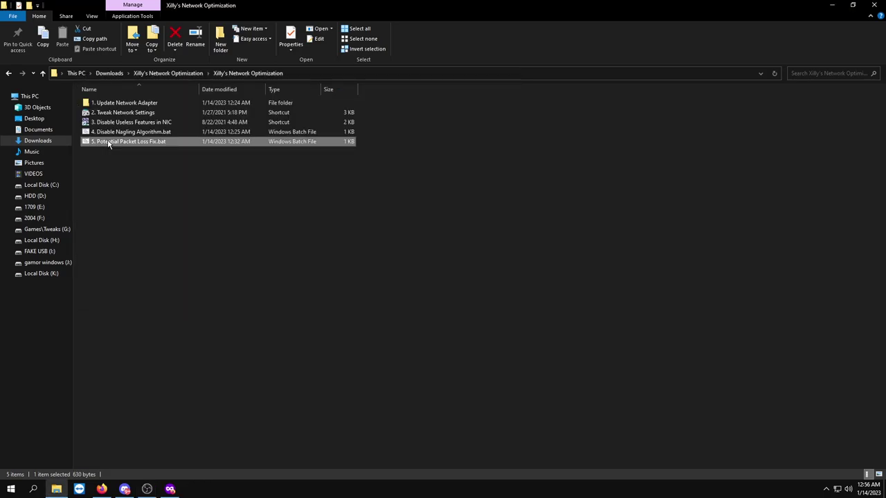